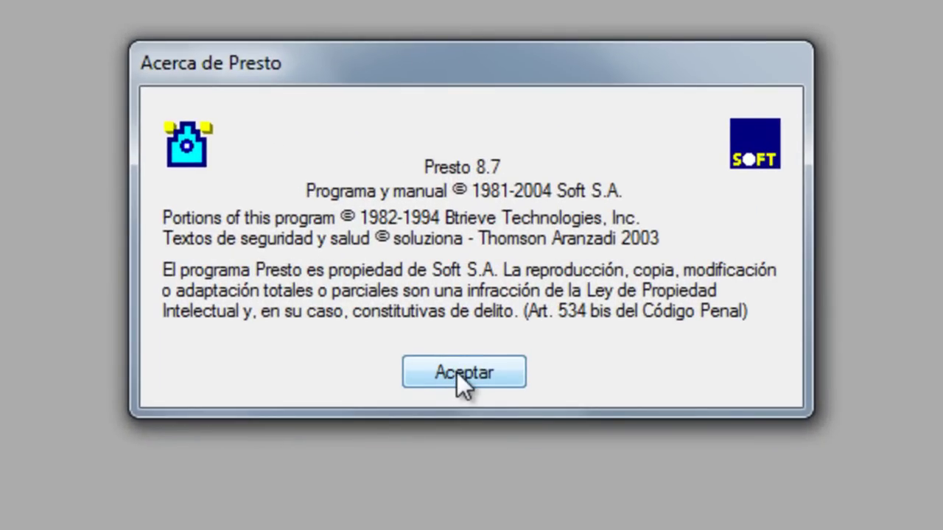
Create a new project named proyecto_02 in C:\Prest87\Ejemplos\ using the compact PZH format, without a template.
{"action": "left_click", "coordinate": [456, 372]}
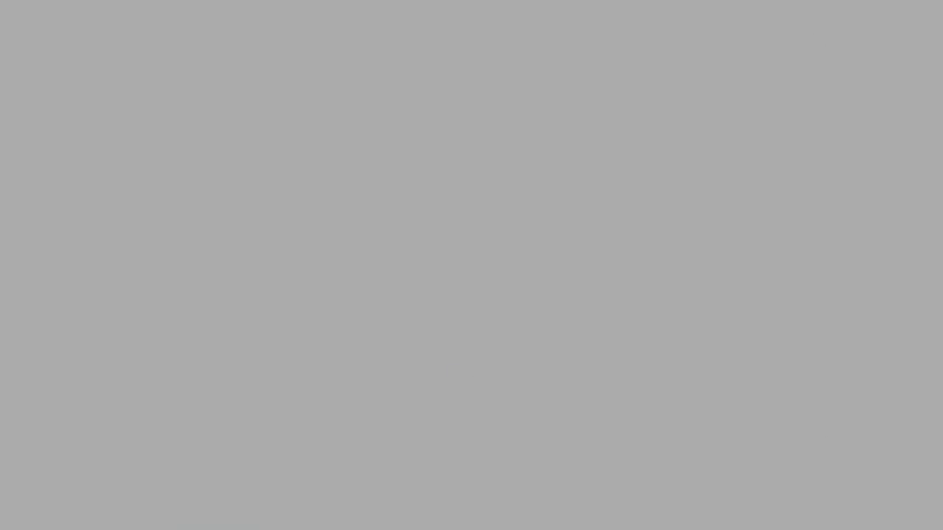
{"action": "left_click", "coordinate": [22, 26]}
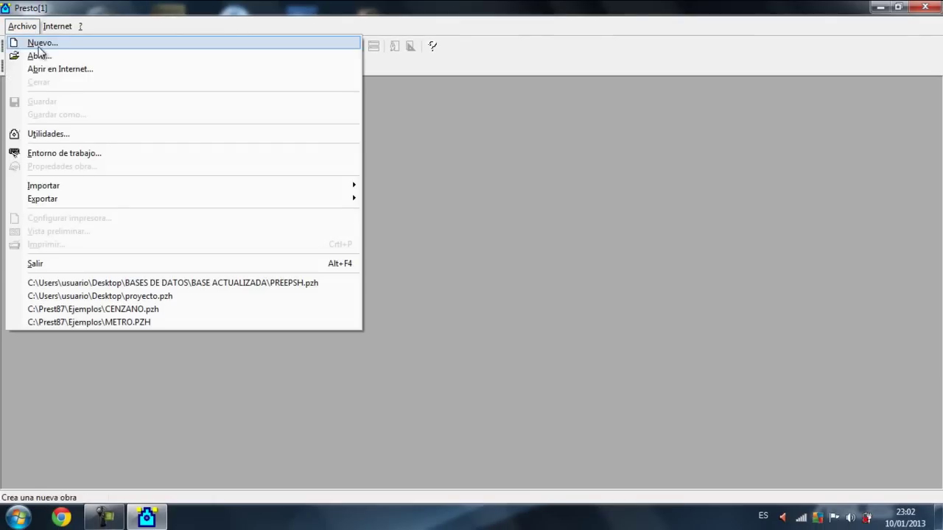
{"action": "left_click", "coordinate": [39, 44]}
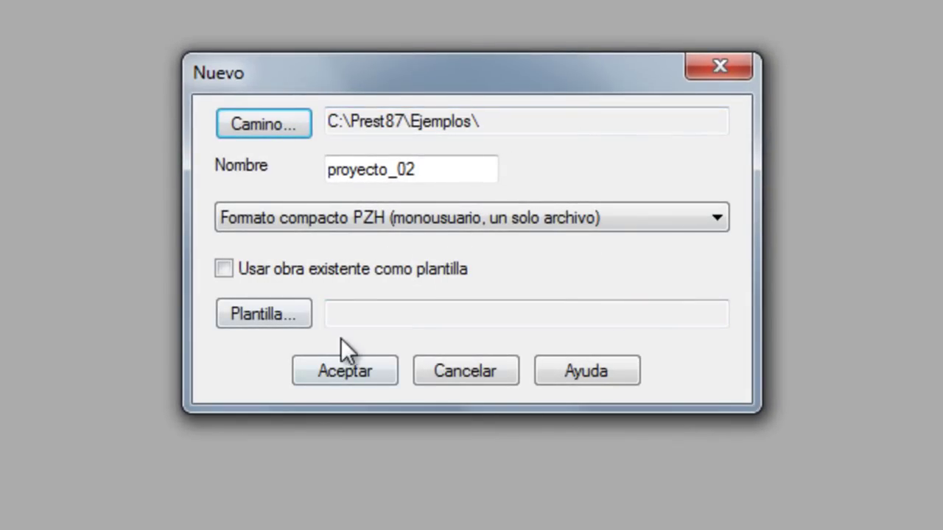
{"action": "left_click", "coordinate": [344, 368]}
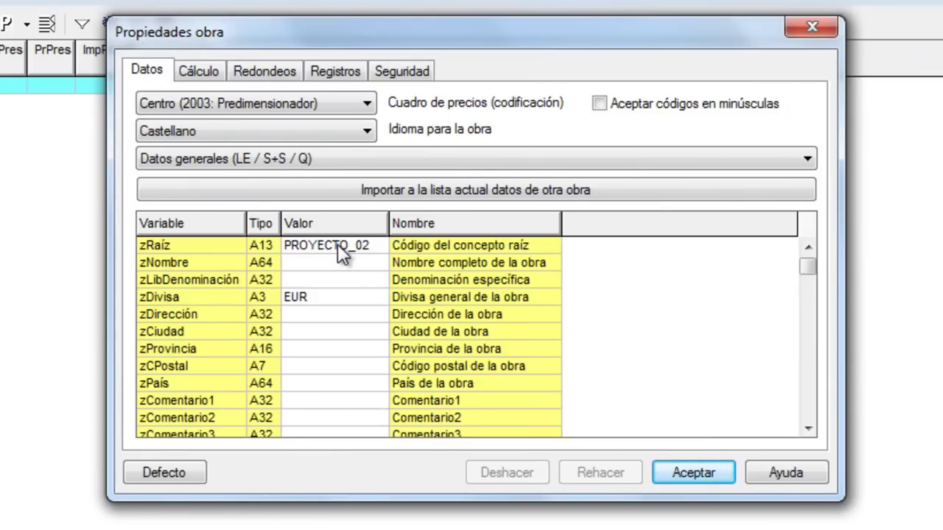
Review the project properties: general data variables, calculation, rounding, records and security settings.
{"action": "scroll", "coordinate": [311, 311], "scroll_direction": "down", "scroll_amount": 2}
{"action": "scroll", "coordinate": [315, 305], "scroll_direction": "up", "scroll_amount": 2}
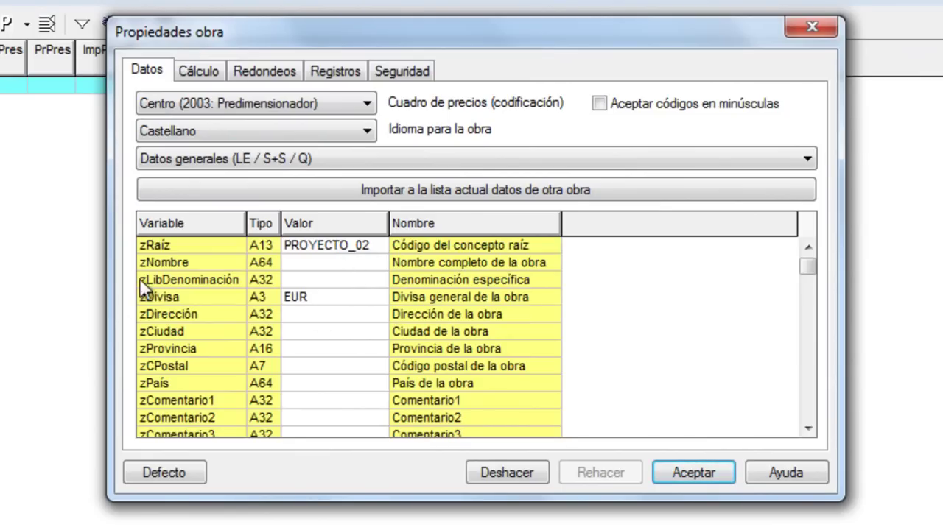
{"action": "scroll", "coordinate": [806, 266], "scroll_direction": "down", "scroll_amount": 1}
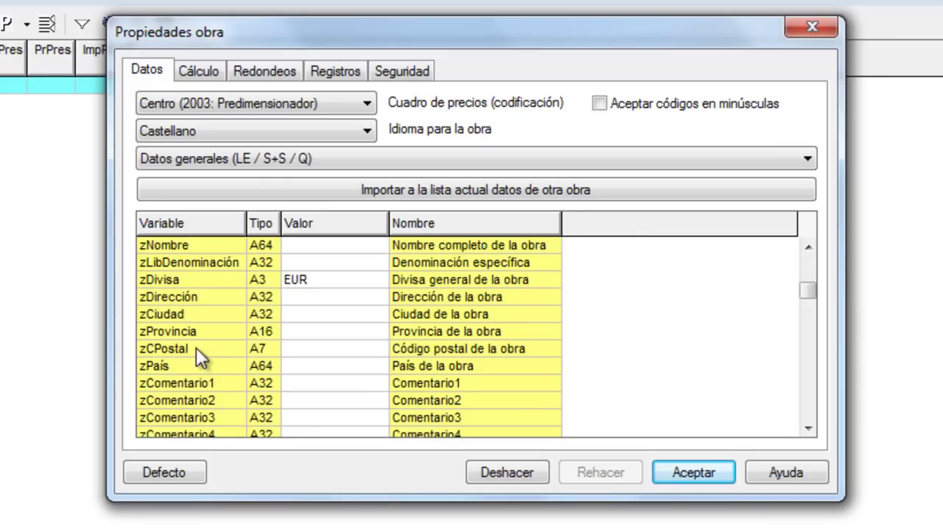
{"action": "left_click_drag", "start_coordinate": [811, 295], "coordinate": [826, 230]}
{"action": "left_click", "coordinate": [199, 70]}
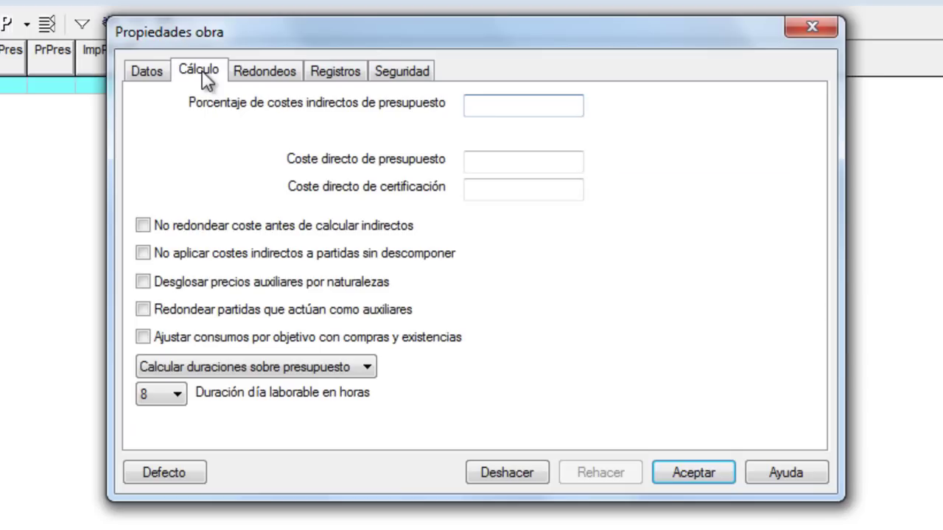
{"action": "left_click", "coordinate": [269, 71]}
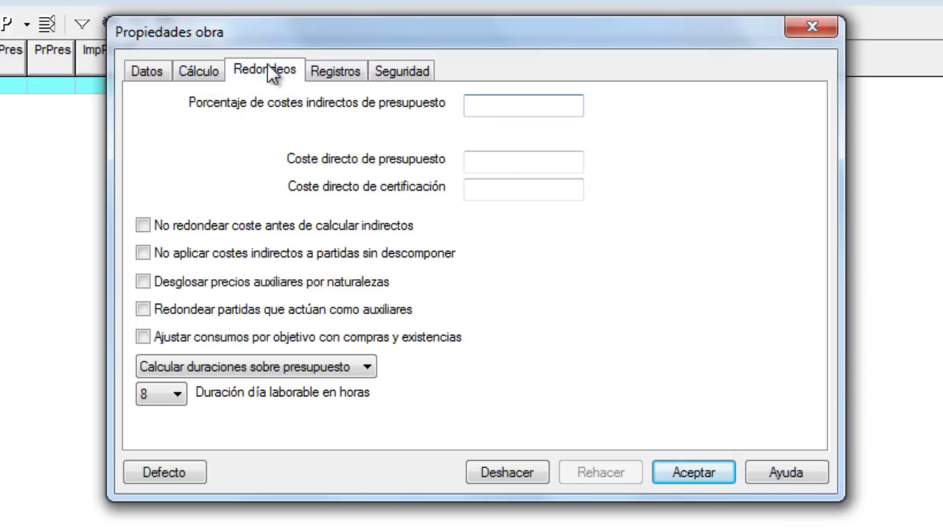
{"action": "left_click", "coordinate": [329, 69]}
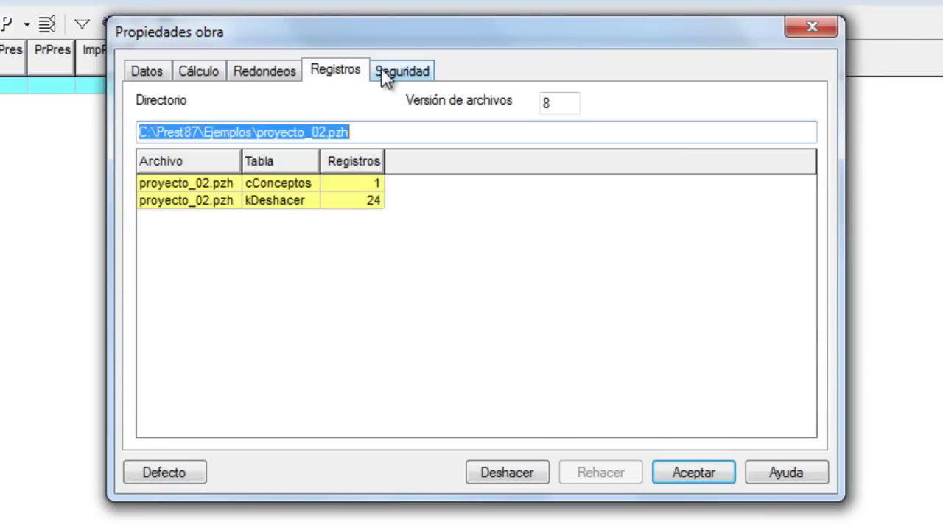
{"action": "left_click", "coordinate": [405, 70]}
{"action": "left_click", "coordinate": [148, 71]}
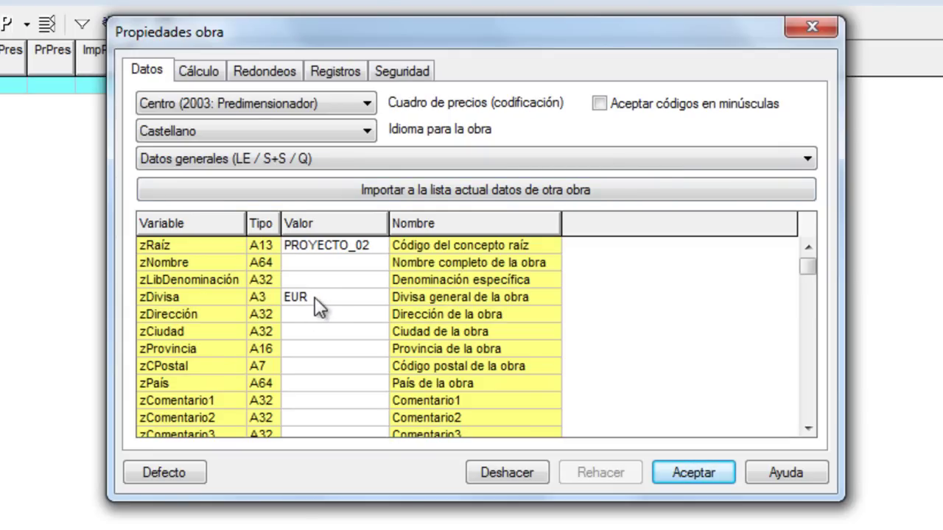
Examine the Datos registrales (LE) and Datos técnicos variable groups in the project data.
{"action": "left_click", "coordinate": [527, 158]}
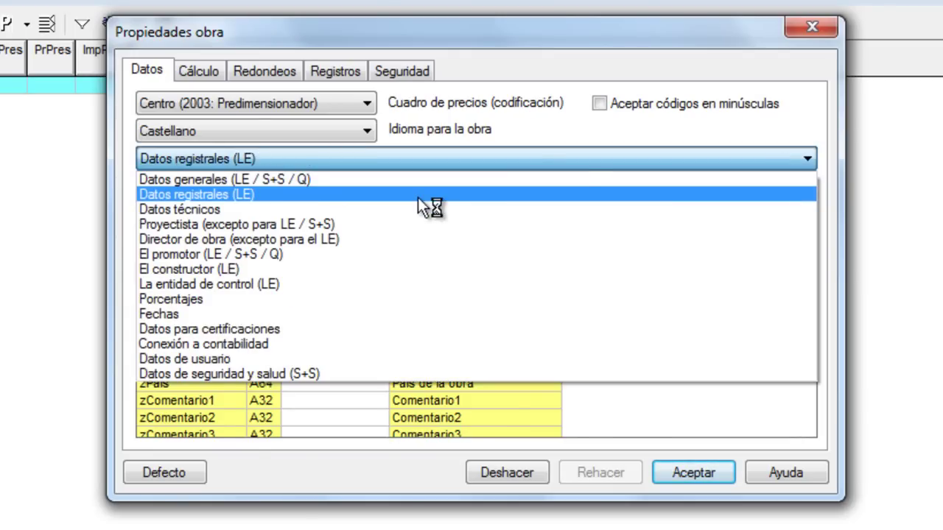
{"action": "left_click", "coordinate": [417, 197]}
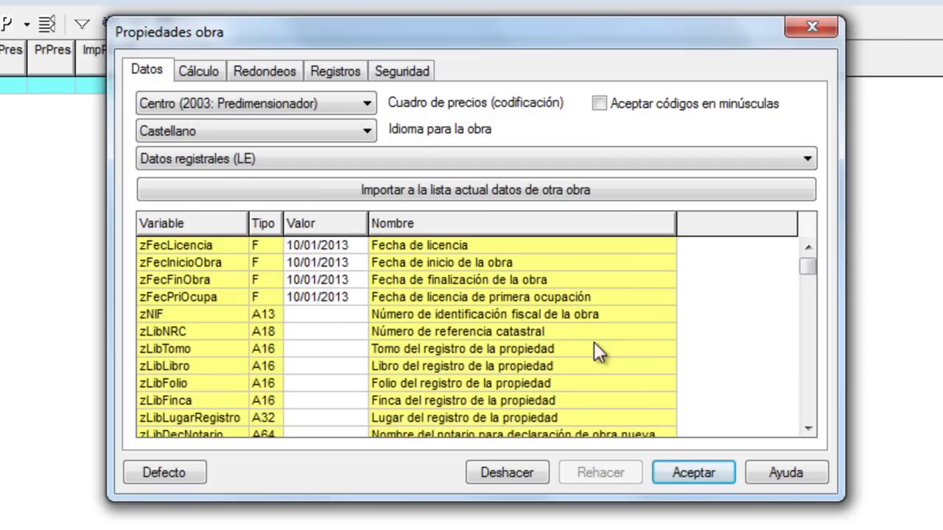
{"action": "left_click_drag", "start_coordinate": [808, 267], "coordinate": [815, 237]}
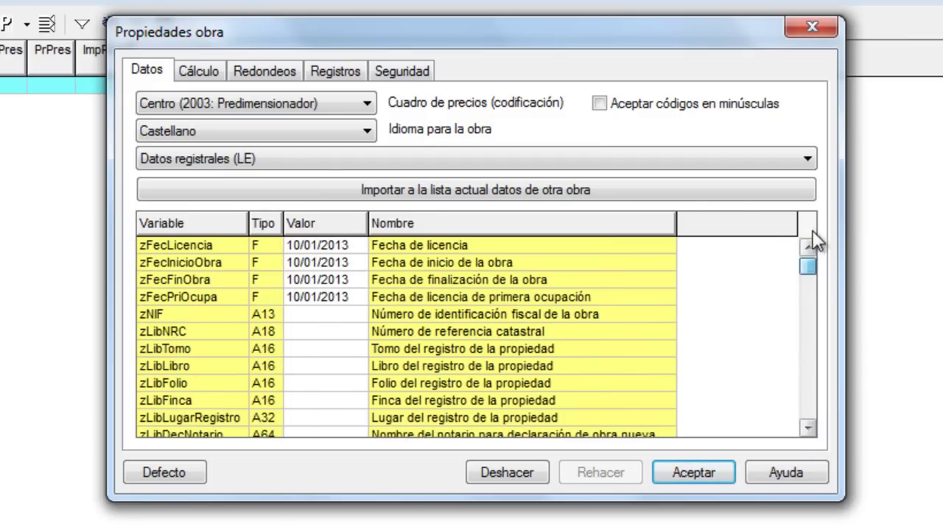
{"action": "left_click", "coordinate": [806, 160]}
{"action": "left_click", "coordinate": [215, 211]}
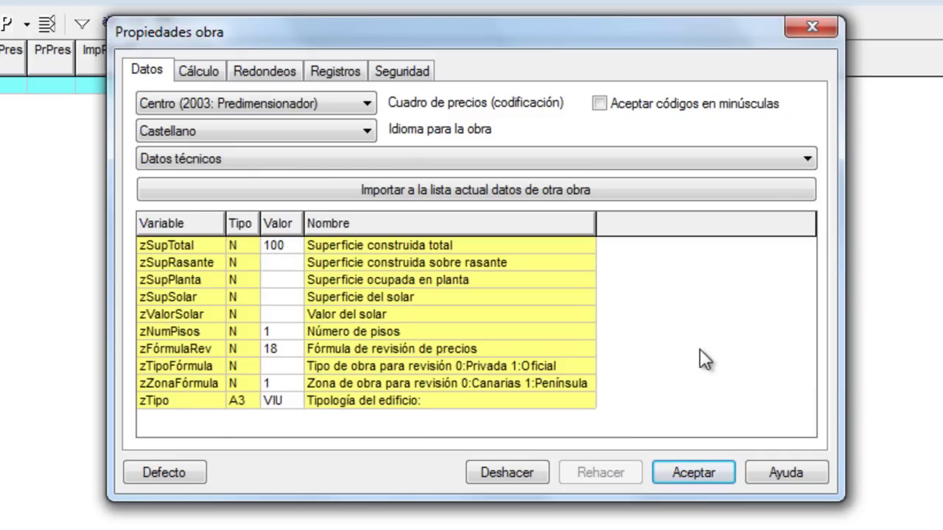
In the Fechas data group, set the work completion date (zFecFinObra) to 01/03/2013.
{"action": "left_click", "coordinate": [491, 157]}
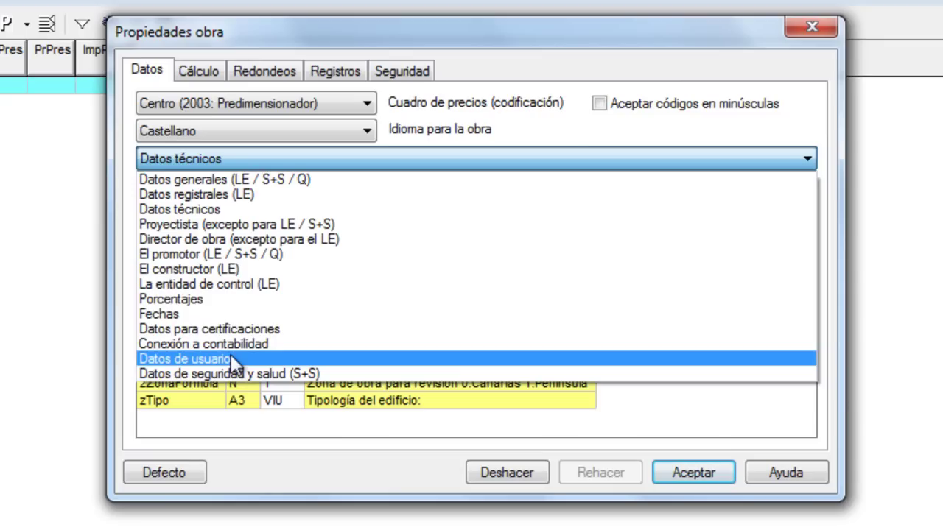
{"action": "left_click", "coordinate": [210, 315]}
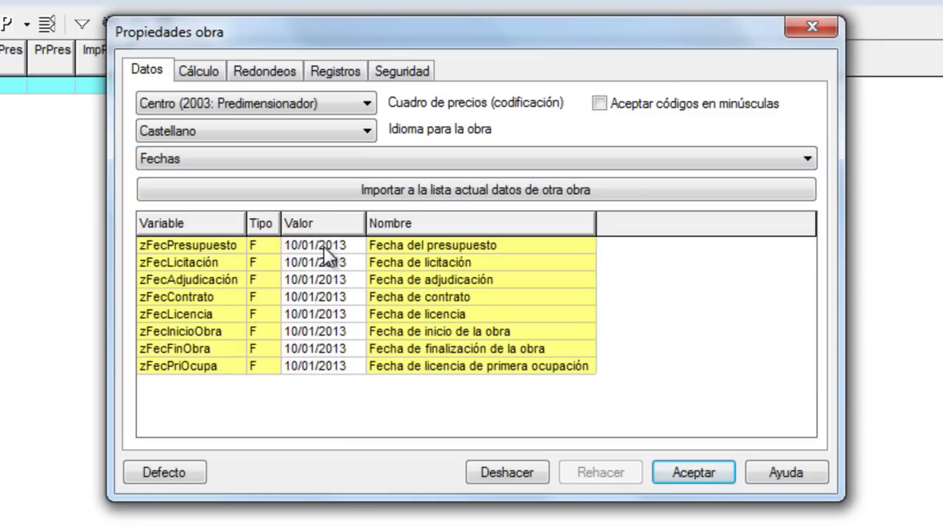
{"action": "left_click", "coordinate": [312, 331]}
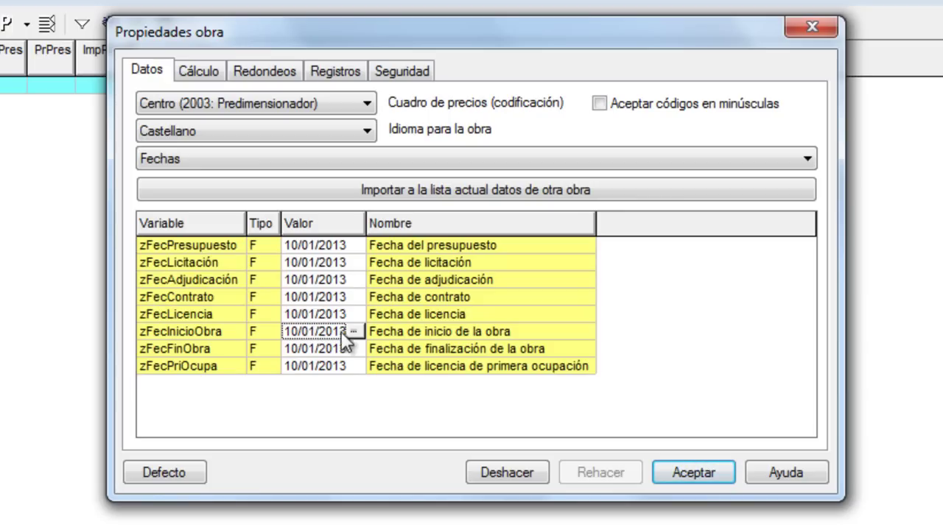
{"action": "left_click", "coordinate": [311, 350]}
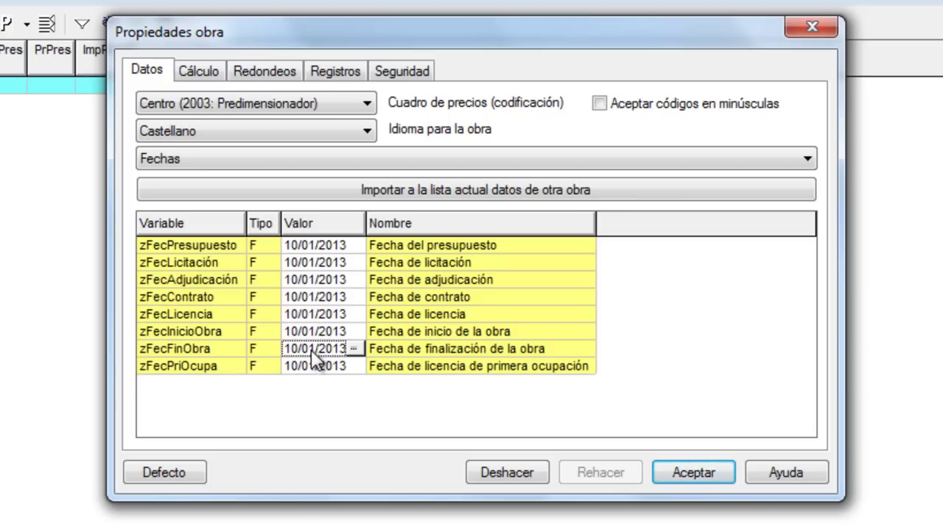
{"action": "left_click", "coordinate": [354, 349]}
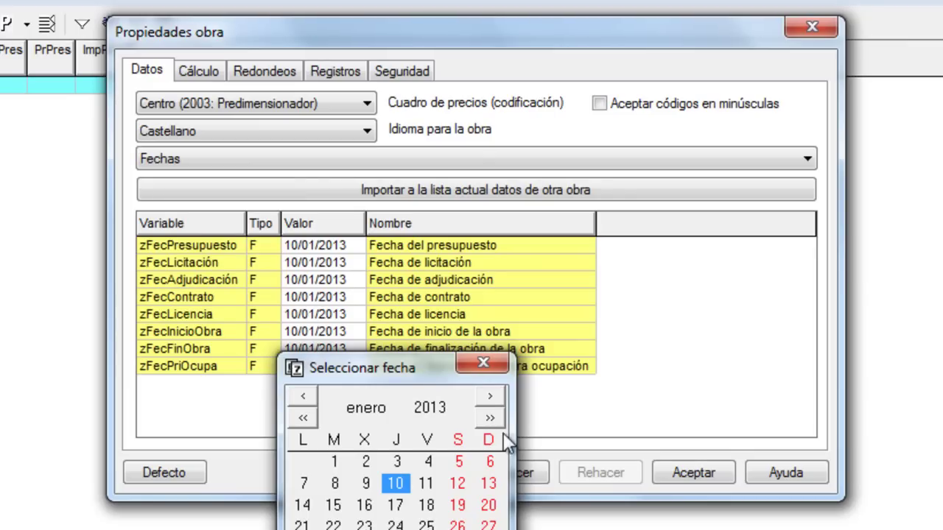
{"action": "left_click", "coordinate": [494, 397]}
{"action": "left_click", "coordinate": [493, 396]}
{"action": "left_click", "coordinate": [428, 461]}
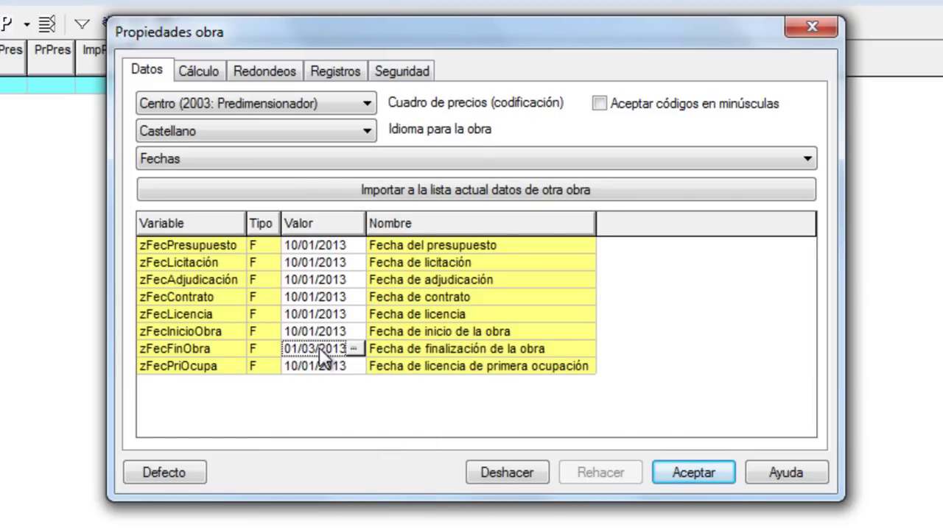
In the Porcentajes group, set VAT on material execution and VAT on fees to 21, and accept the project properties.
{"action": "left_click", "coordinate": [462, 158]}
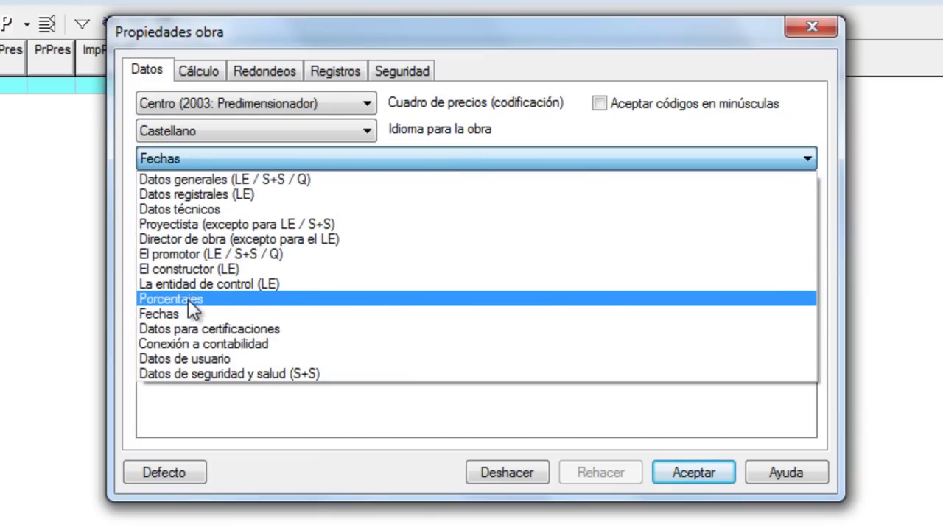
{"action": "left_click", "coordinate": [187, 299]}
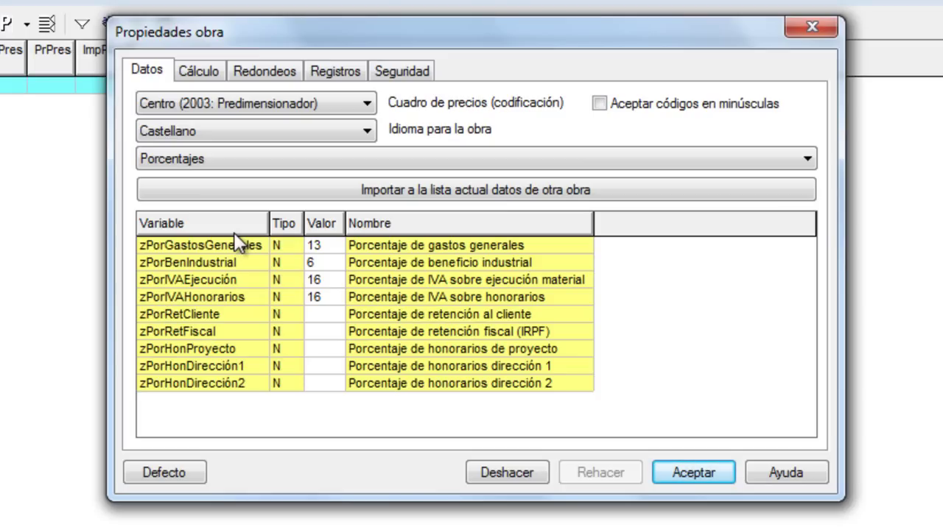
{"action": "left_click", "coordinate": [236, 244]}
{"action": "left_click", "coordinate": [331, 262]}
{"action": "left_click", "coordinate": [328, 283]}
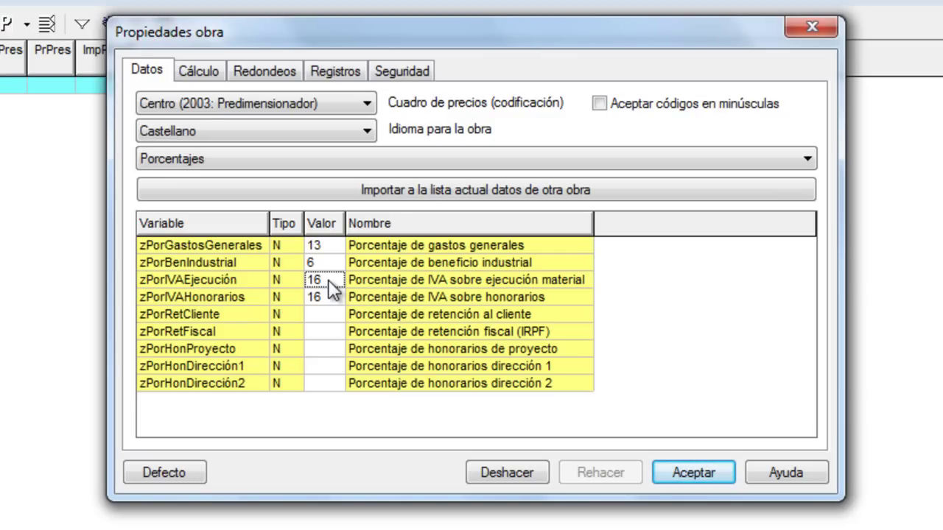
{"action": "type", "text": "21"}
{"action": "key", "text": "Return"}
{"action": "left_click", "coordinate": [332, 298]}
{"action": "type", "text": "21"}
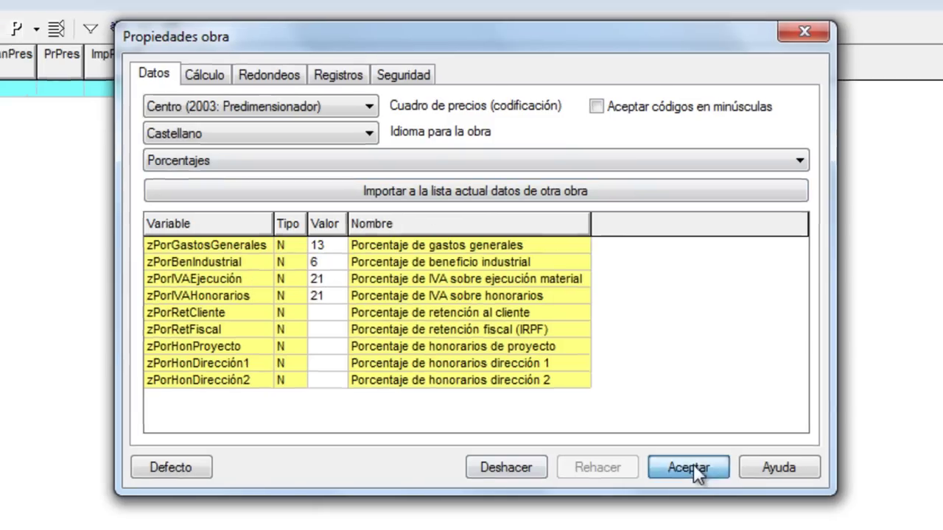
{"action": "left_click", "coordinate": [694, 465]}
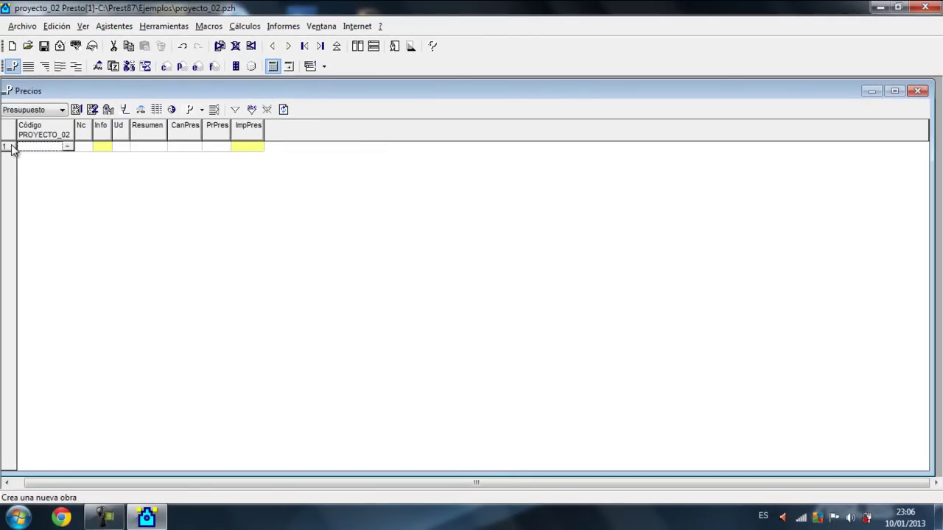
Add a chapter with code C01 in the first budget row and check its available concept types.
{"action": "left_click", "coordinate": [13, 147]}
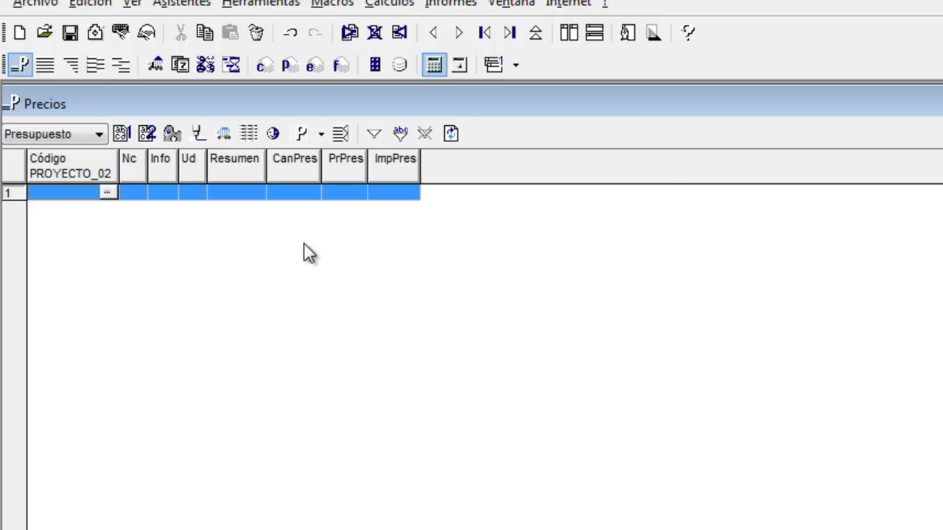
{"action": "left_click", "coordinate": [57, 187]}
{"action": "type", "text": "C"}
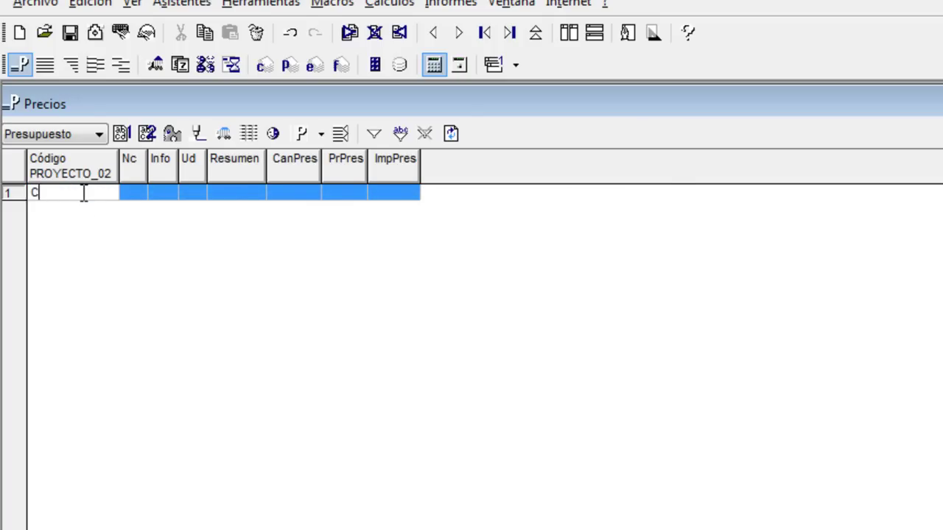
{"action": "type", "text": "01"}
{"action": "key", "text": "Return"}
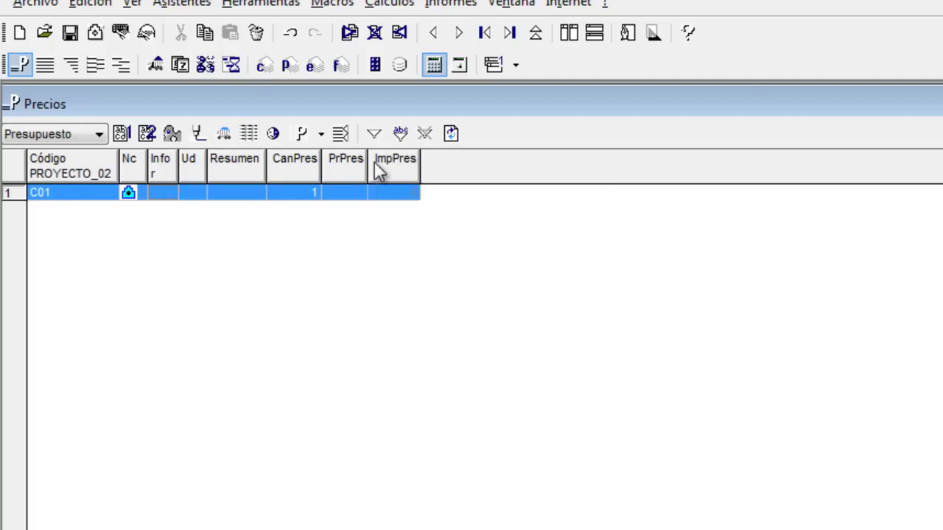
{"action": "right_click", "coordinate": [132, 192]}
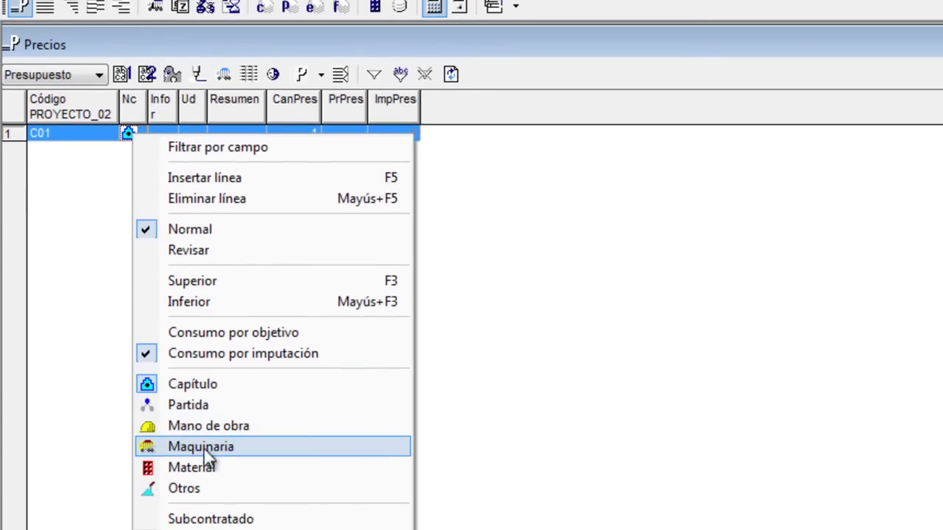
{"action": "left_click", "coordinate": [186, 252]}
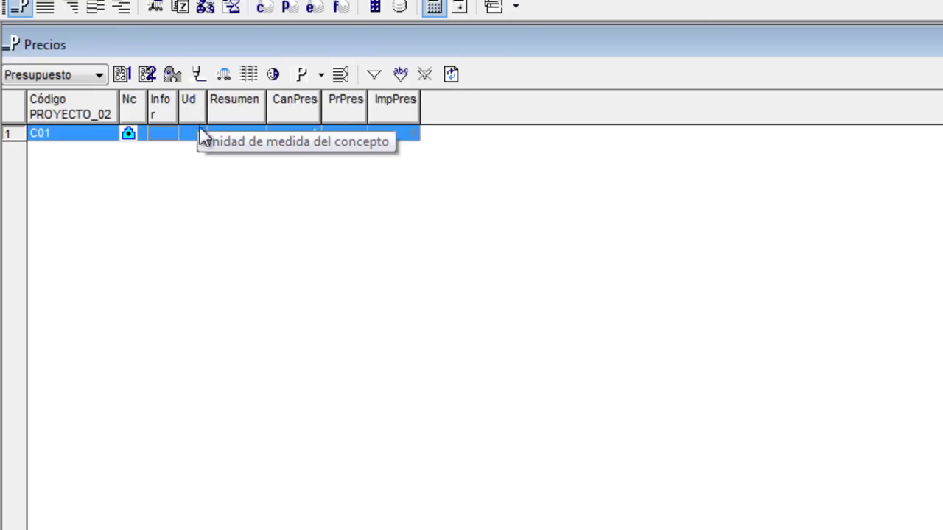
Set the summary of chapter C01 to "Riego superficial".
{"action": "left_click", "coordinate": [234, 133]}
{"action": "left_click", "coordinate": [243, 134]}
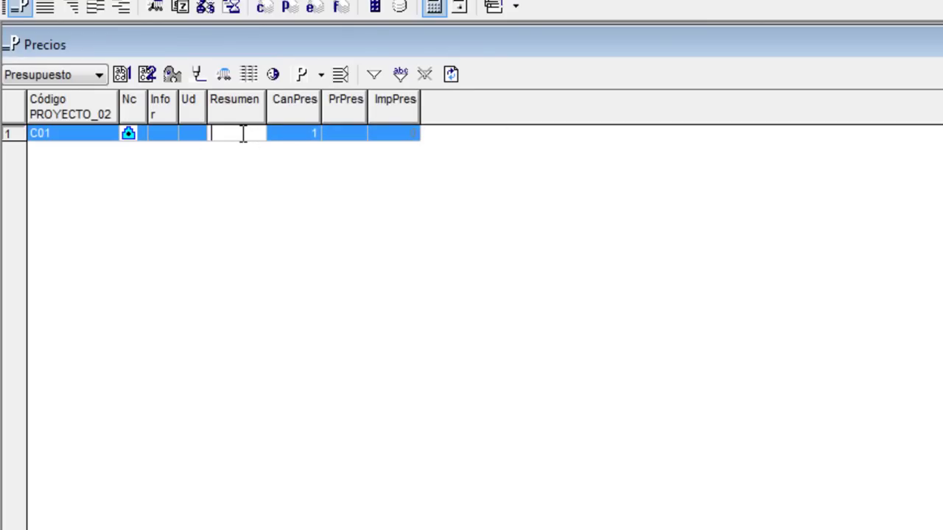
{"action": "type", "text": "Riego"}
{"action": "type", "text": " super"}
{"action": "type", "text": "ficial"}
{"action": "key", "text": "Return"}
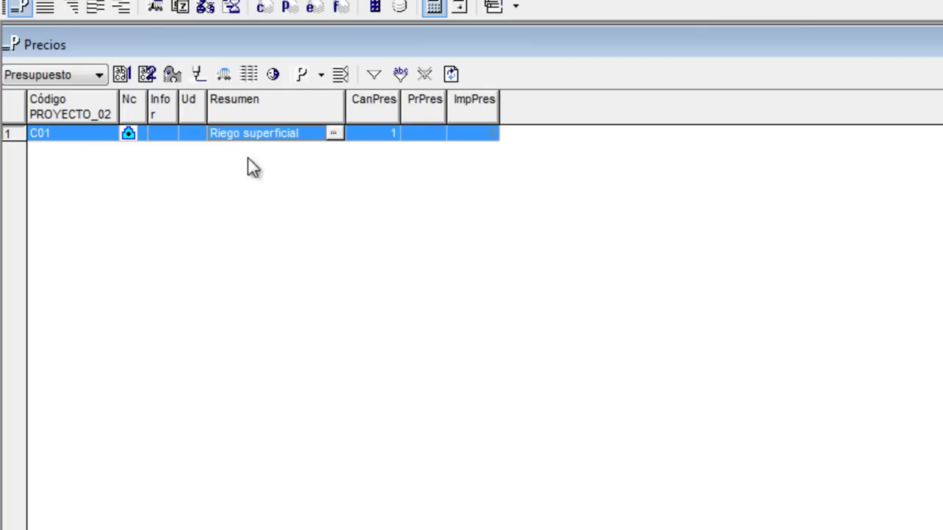
Add chapter C02 in the row below C01 and set its summary to "Transporte y recogida de materiales".
{"action": "left_click", "coordinate": [483, 135]}
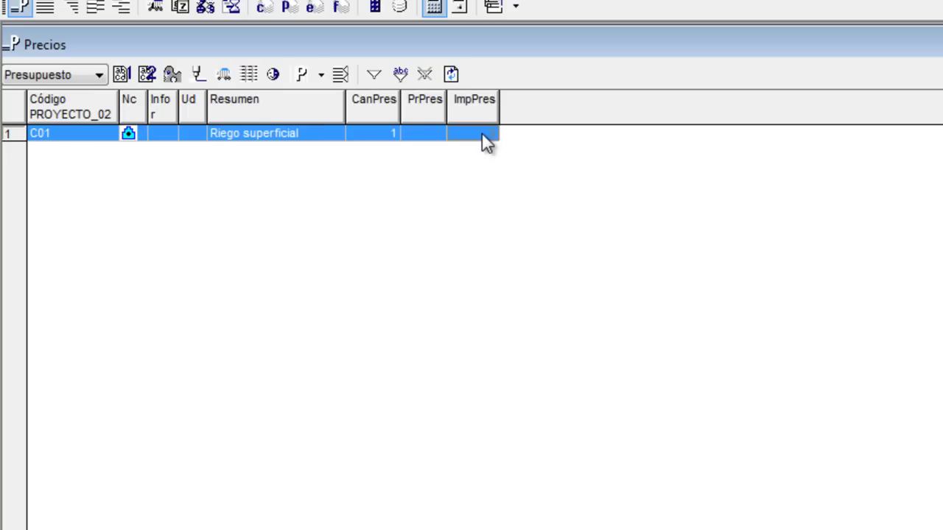
{"action": "key", "text": "Down"}
{"action": "type", "text": "C02"}
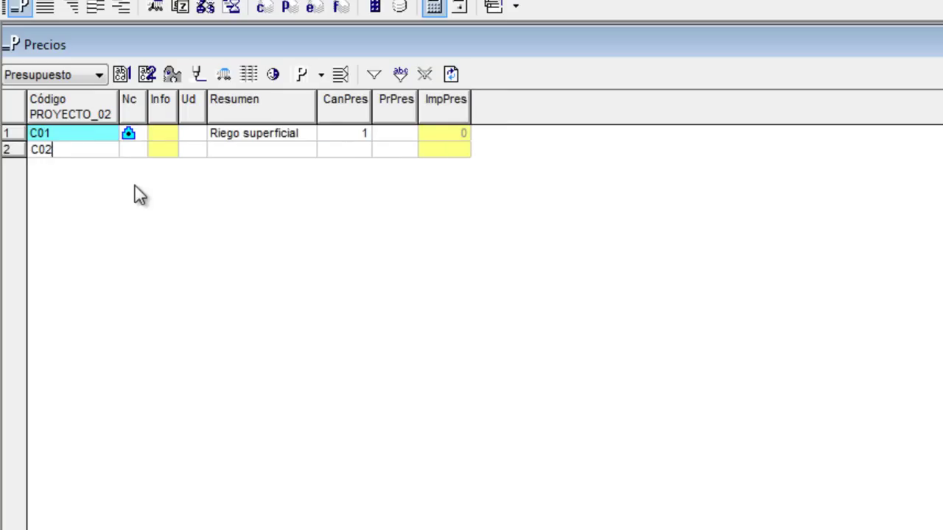
{"action": "key", "text": "Return"}
{"action": "left_click", "coordinate": [265, 156]}
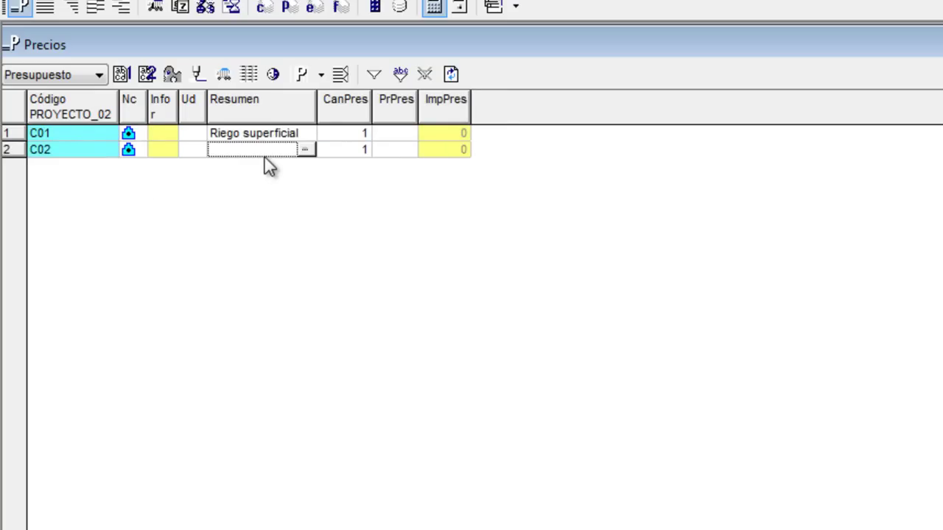
{"action": "type", "text": "Tra"}
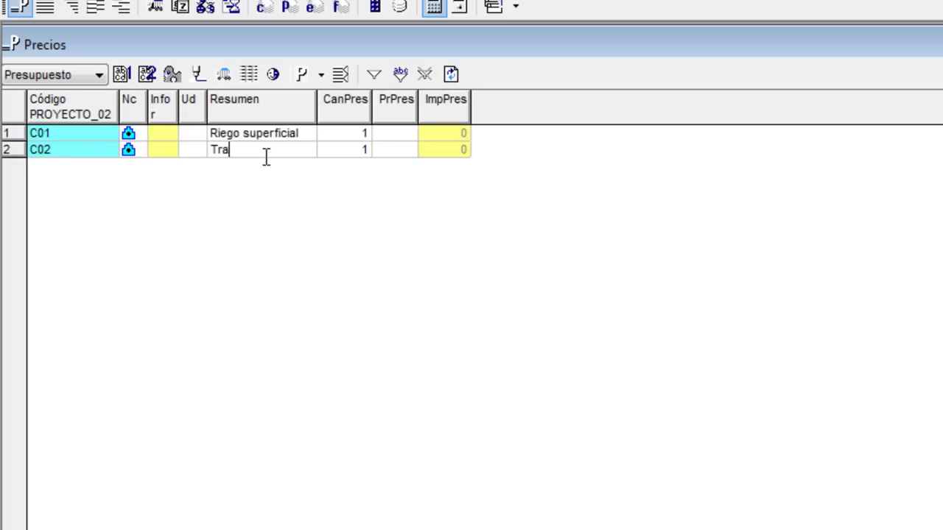
{"action": "type", "text": "nsporte y recogida d"}
{"action": "type", "text": "e materiales"}
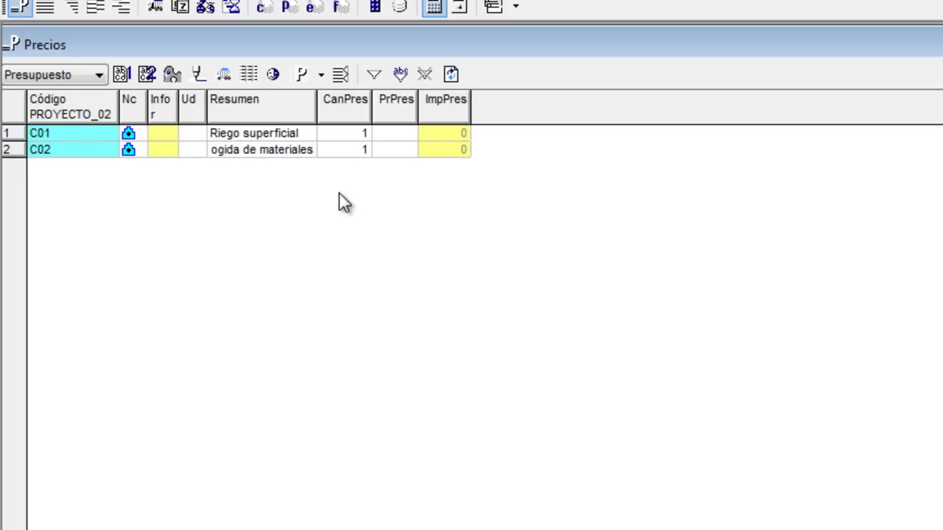
{"action": "key", "text": "Return"}
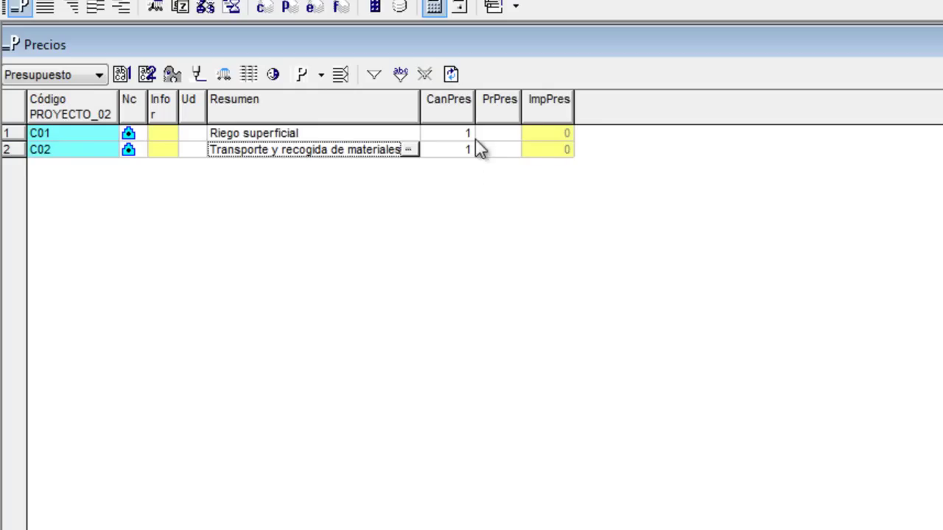
Add a third chapter with code C03 and the summary "Revegetación".
{"action": "left_click", "coordinate": [536, 153]}
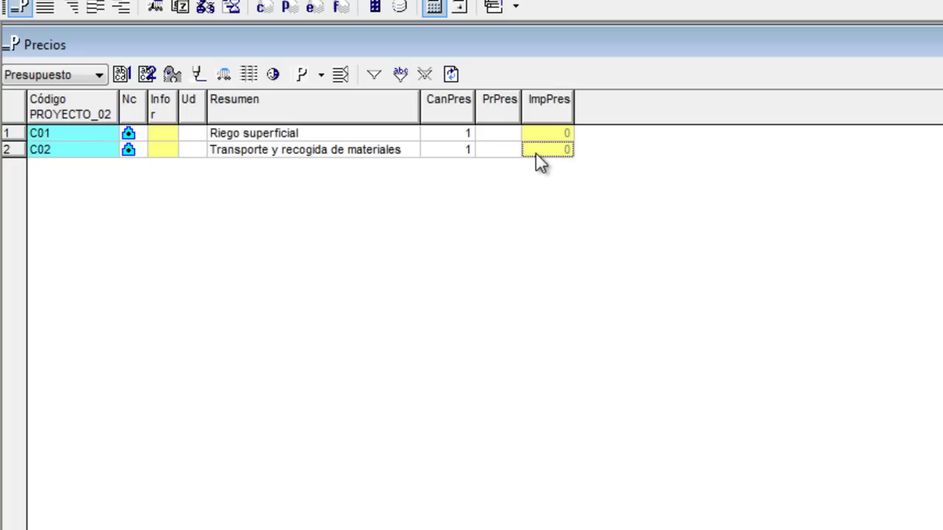
{"action": "key", "text": "Return"}
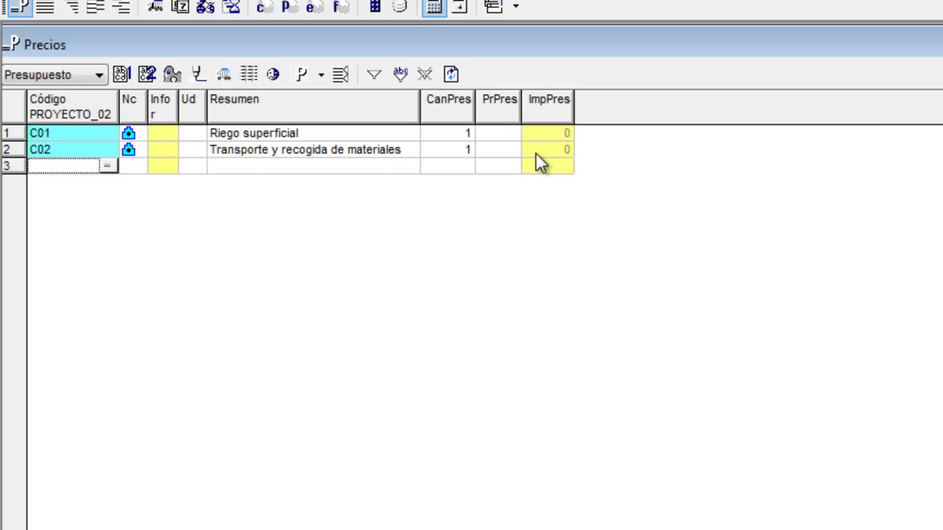
{"action": "type", "text": "C03"}
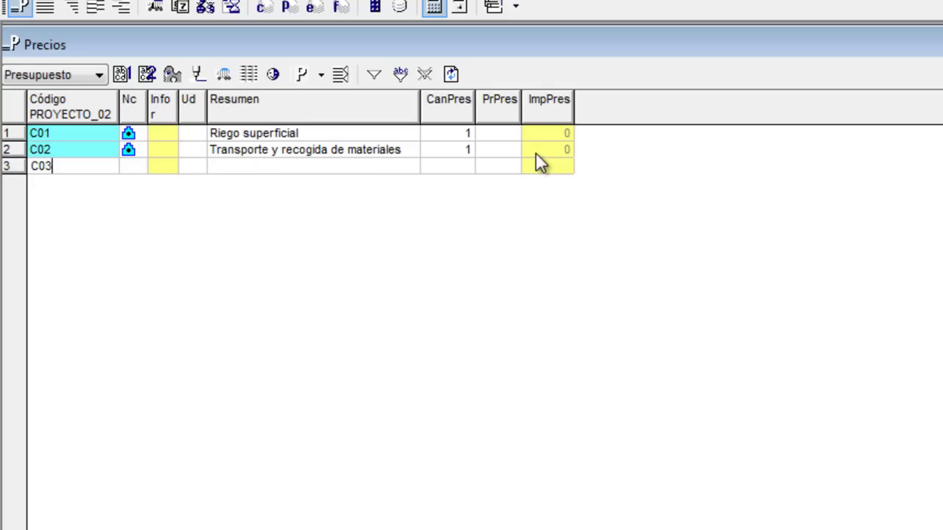
{"action": "left_click", "coordinate": [238, 166]}
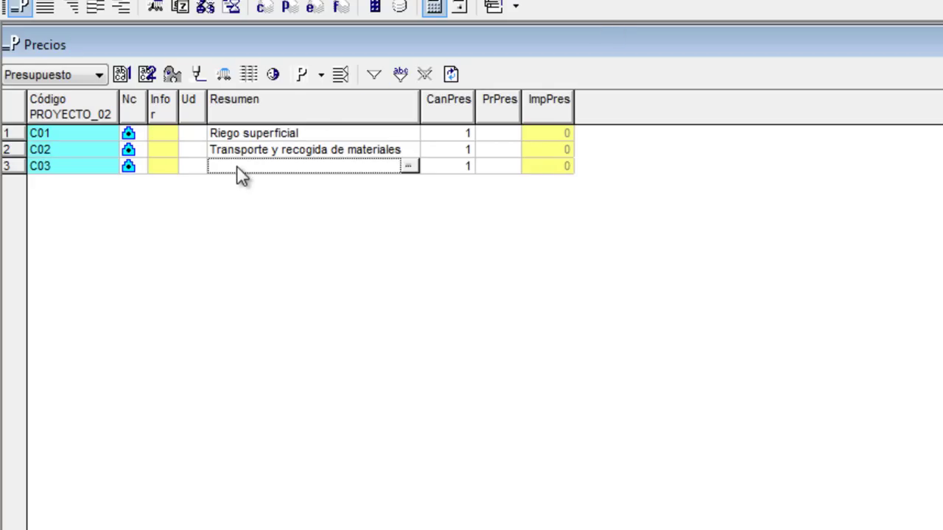
{"action": "type", "text": "Reve"}
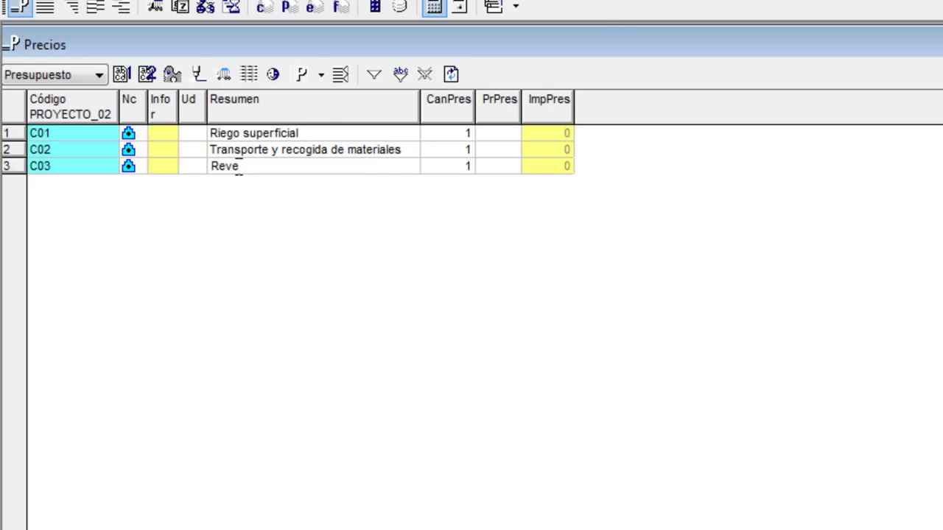
{"action": "type", "text": "gatación"}
{"action": "key", "text": "Return"}
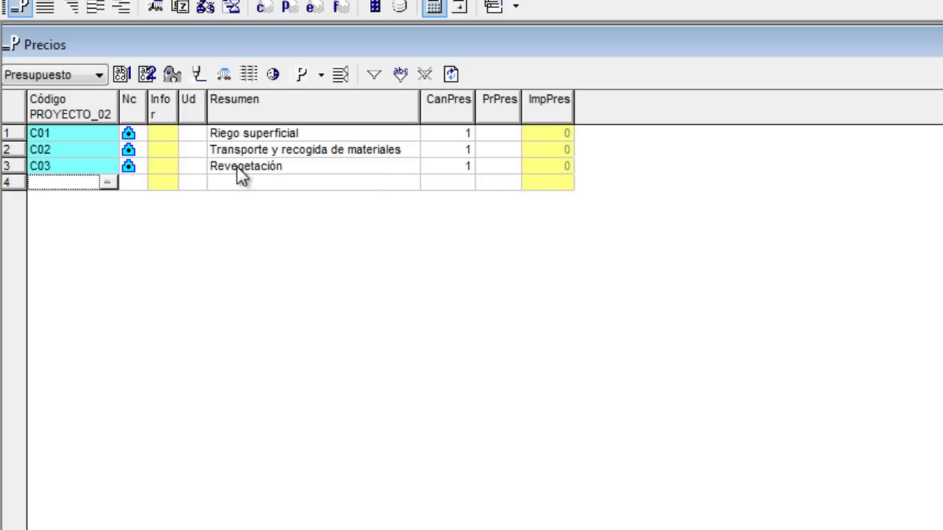
Add a fourth chapter with code C04 and the summary "Aislamientos sonoros".
{"action": "type", "text": "C04"}
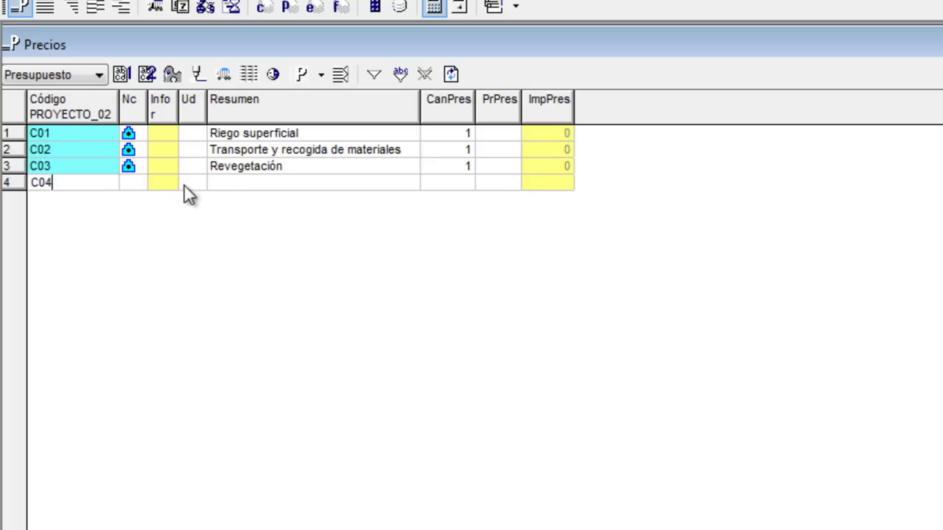
{"action": "left_click", "coordinate": [229, 184]}
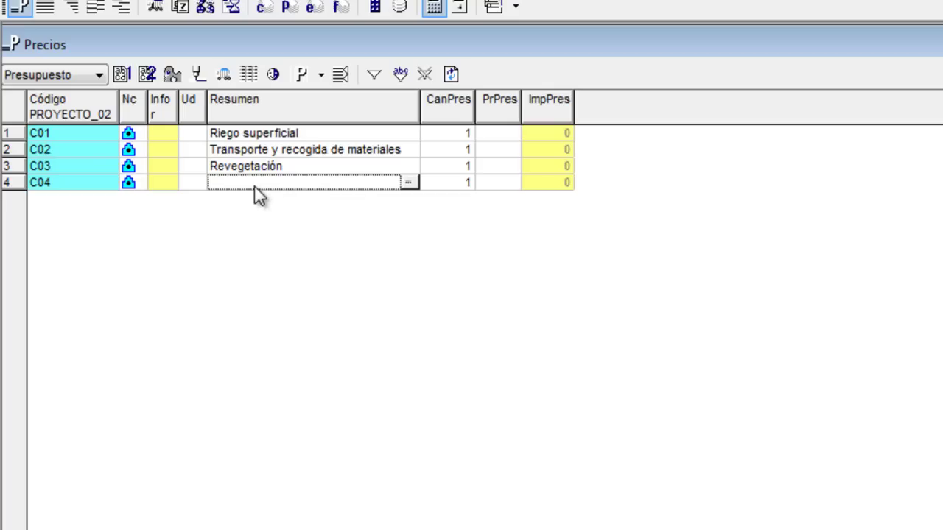
{"action": "type", "text": "Aisa"}
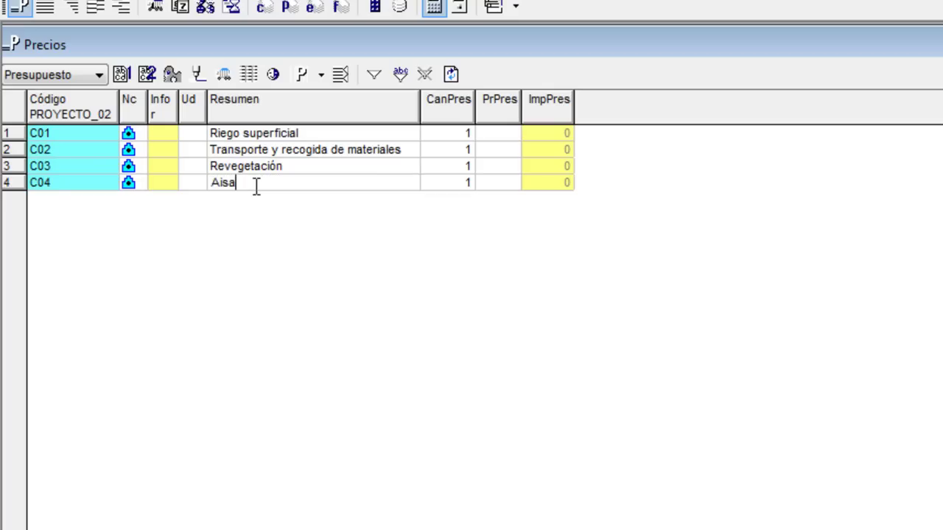
{"action": "key", "text": "BackSpace"}
{"action": "type", "text": "lamientos sonoros"}
{"action": "key", "text": "Return"}
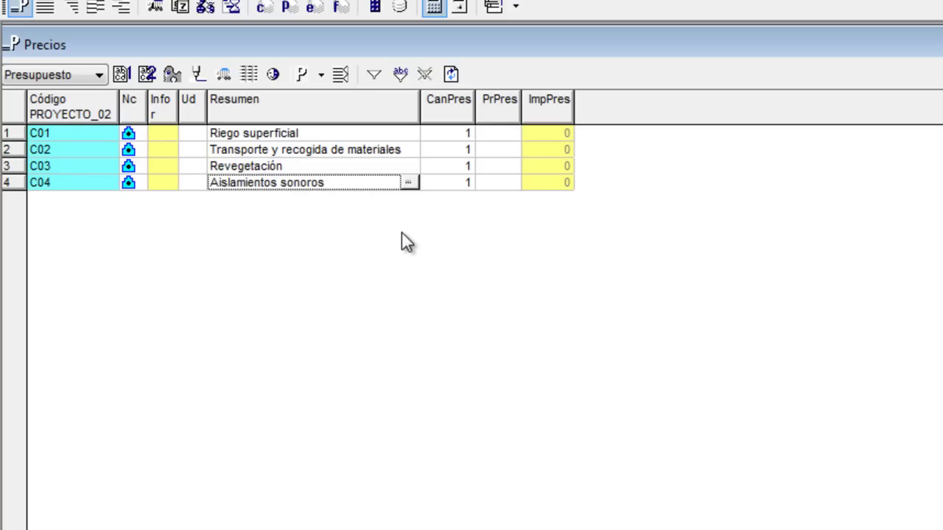
Look inside chapters C01 and C04, going back up to the project's chapter list after each.
{"action": "double_click", "coordinate": [271, 134]}
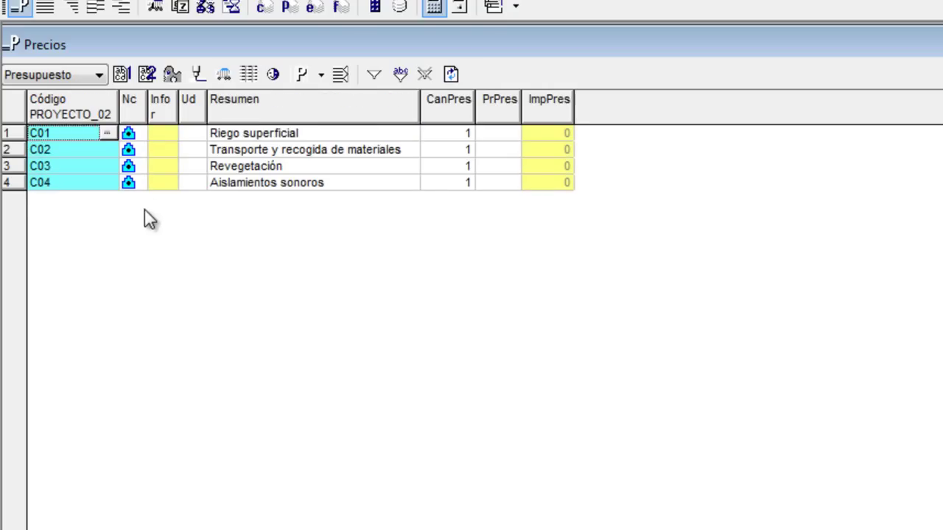
{"action": "double_click", "coordinate": [245, 184]}
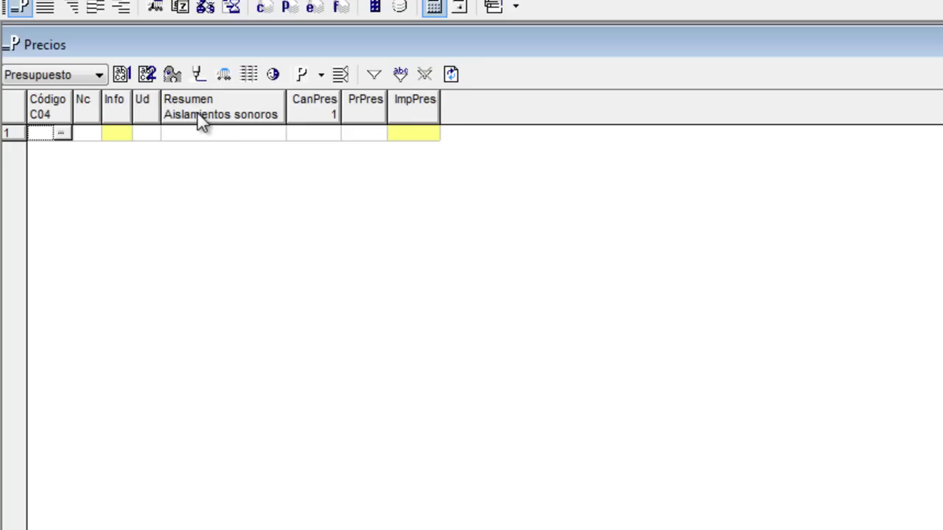
{"action": "double_click", "coordinate": [201, 120]}
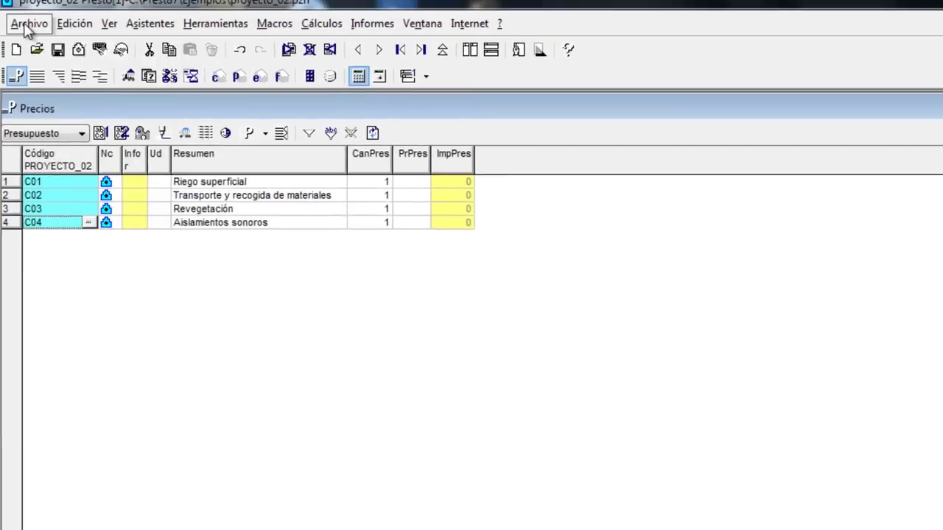
Open the PREEPSH price database from the BASE ACTUALIZADA folder and select its PRECIOS AUXILIARES row.
{"action": "left_click", "coordinate": [27, 24]}
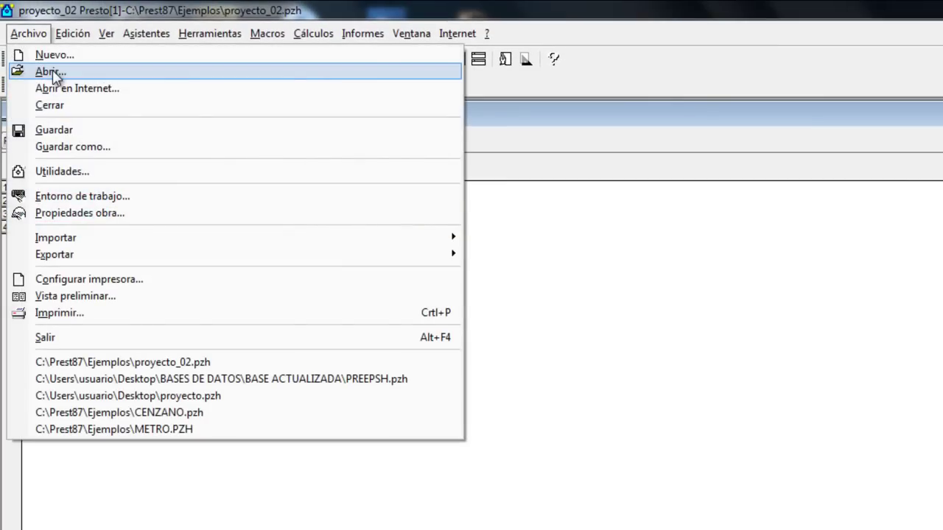
{"action": "left_click", "coordinate": [51, 72]}
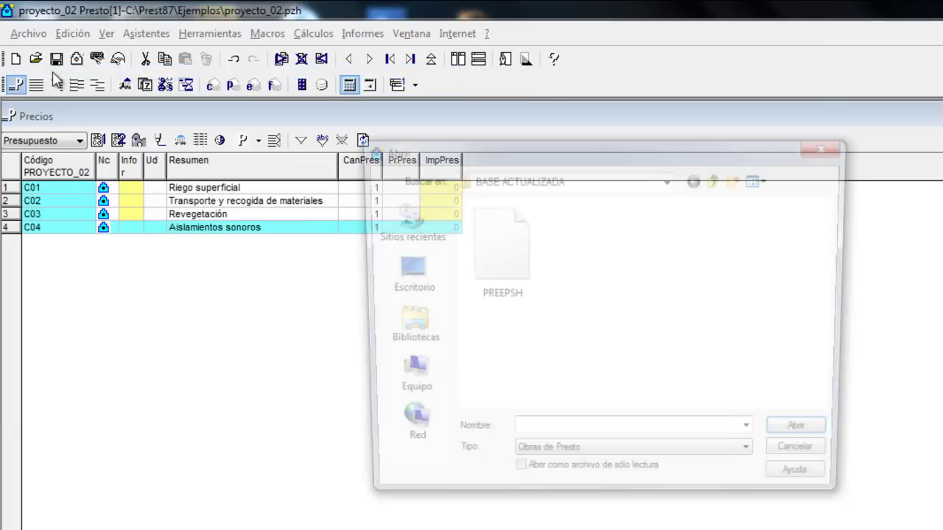
{"action": "left_click", "coordinate": [495, 250]}
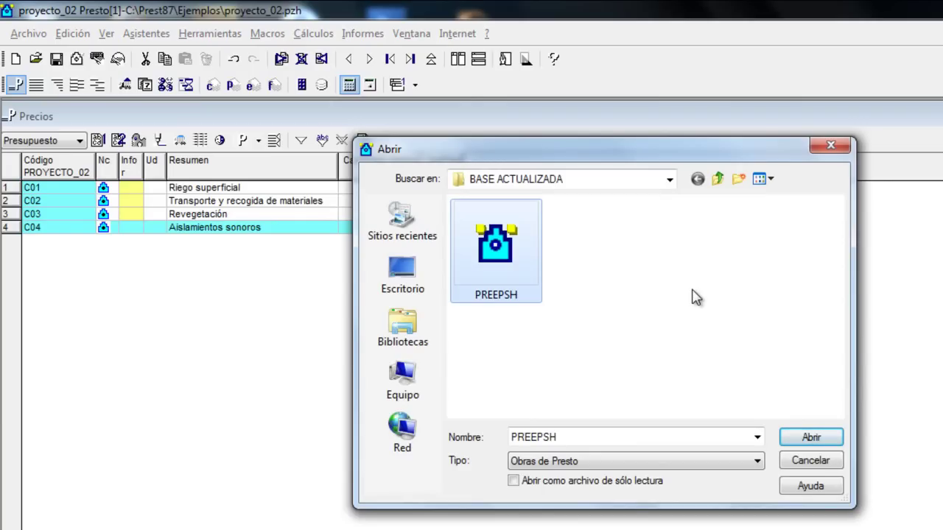
{"action": "left_click", "coordinate": [811, 437]}
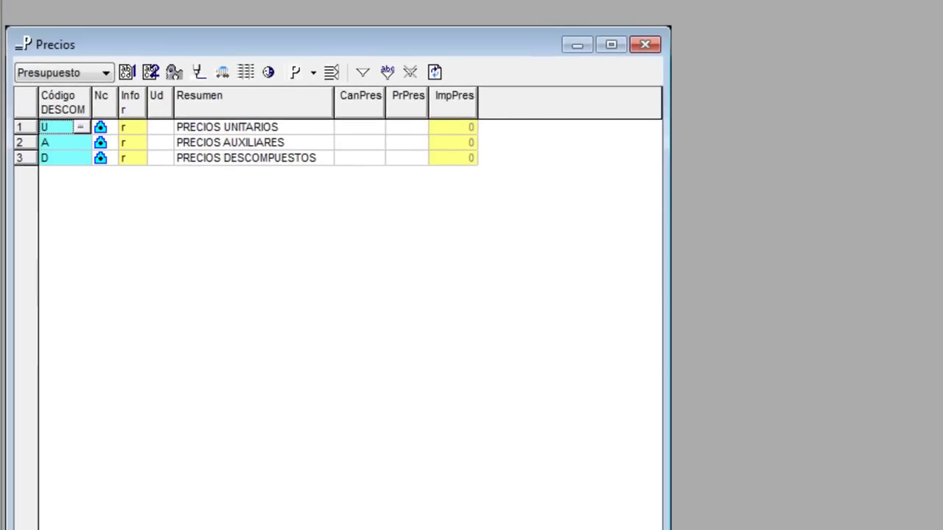
{"action": "key", "text": "Down"}
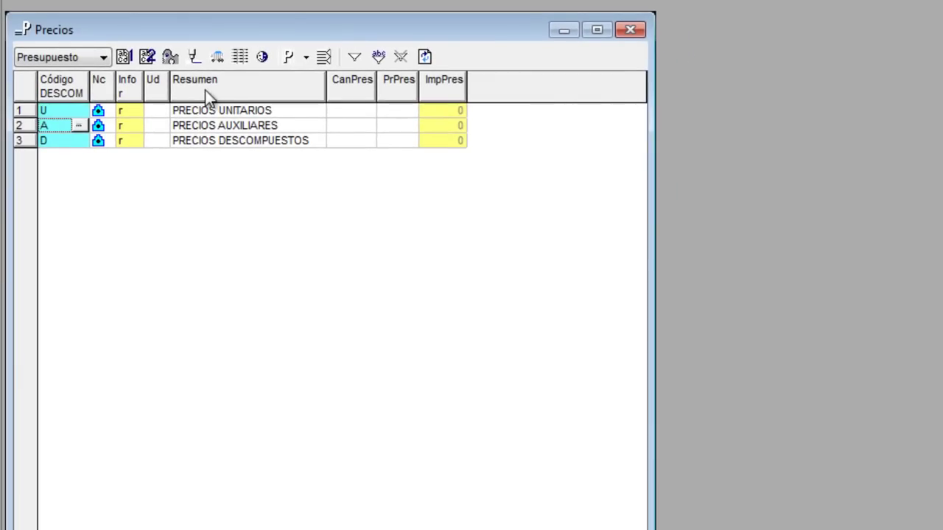